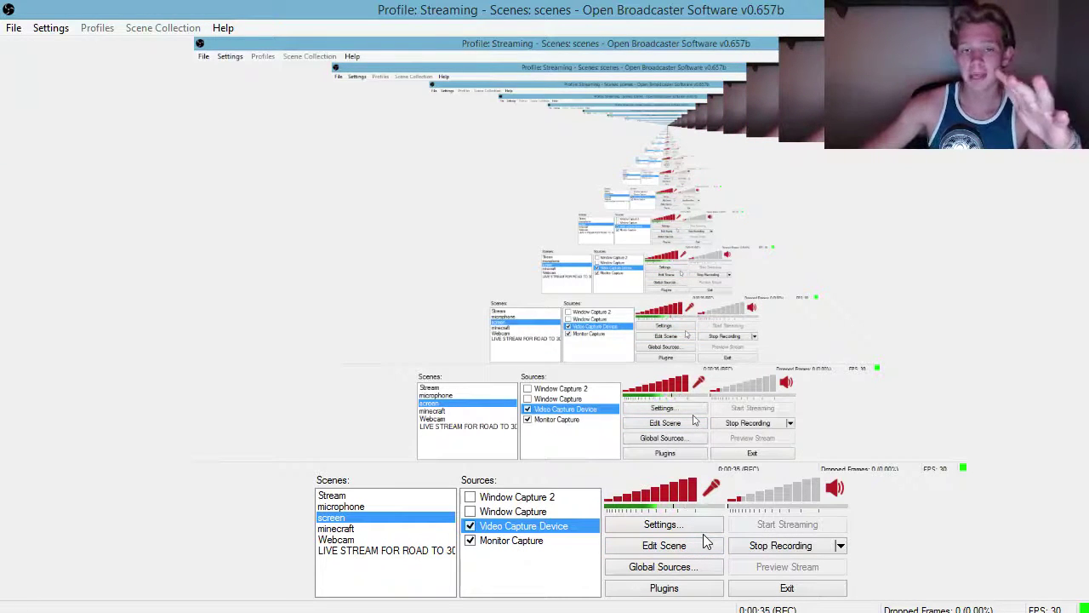
In the webcam source's Device Selection, change the resolution from 1280x720 to 640x360 and confirm
right_click(545, 525)
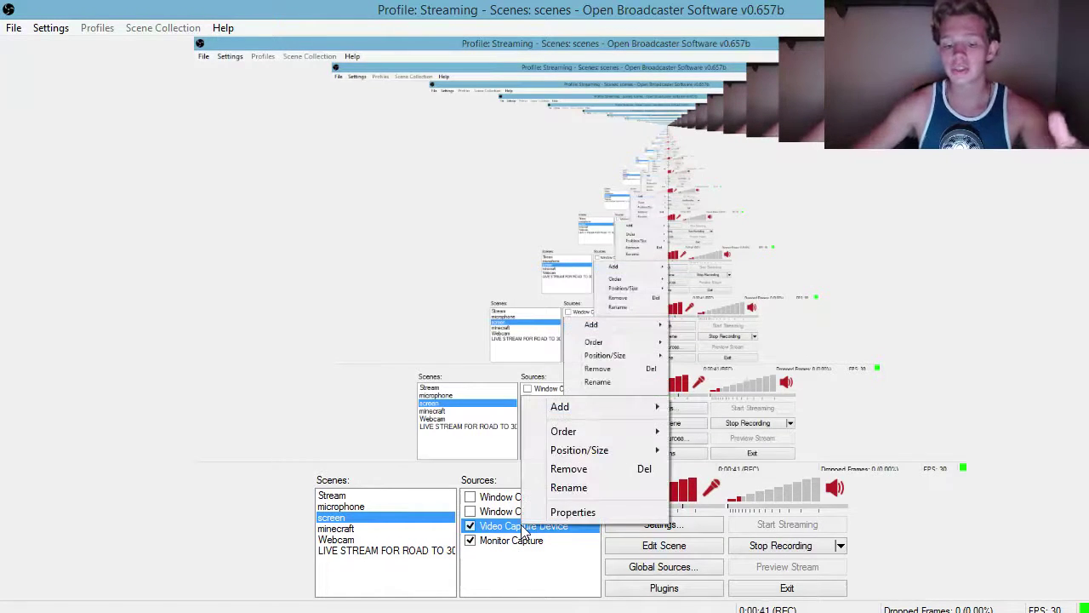
click(545, 515)
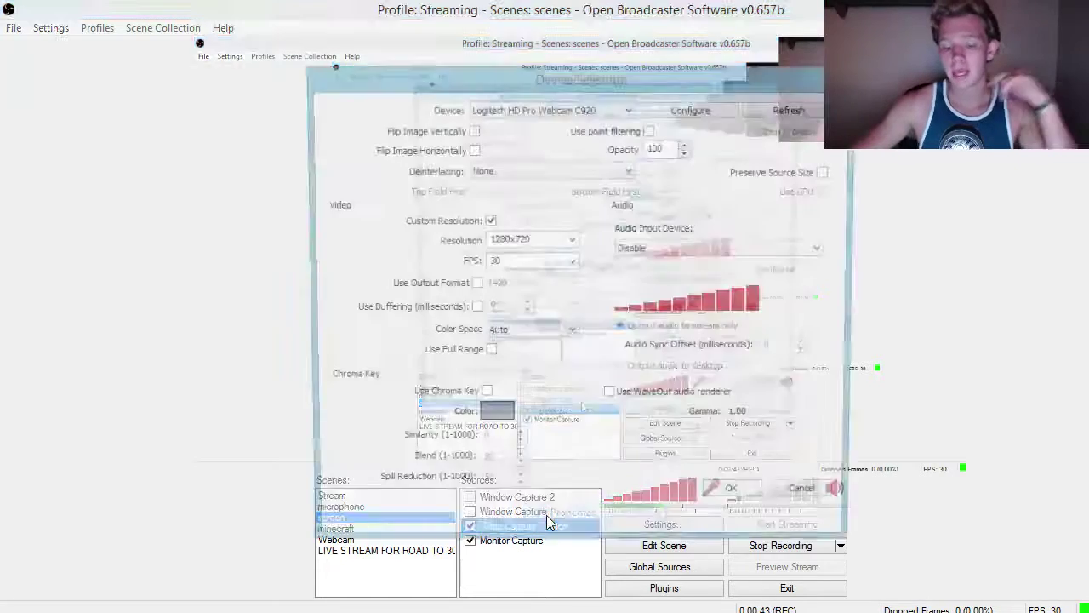
drag(644, 77, 461, 85)
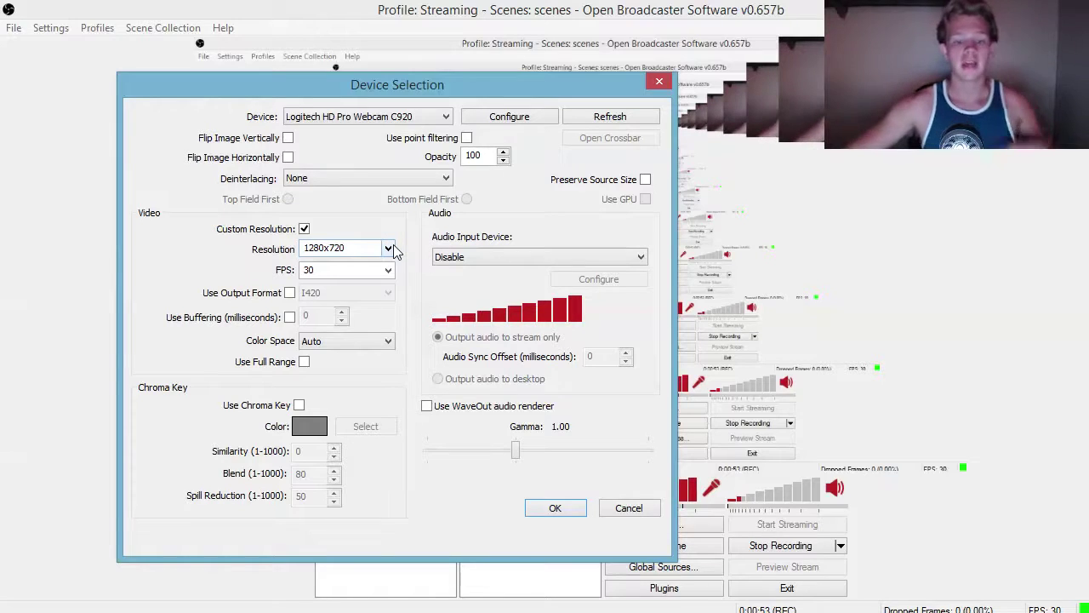
click(388, 248)
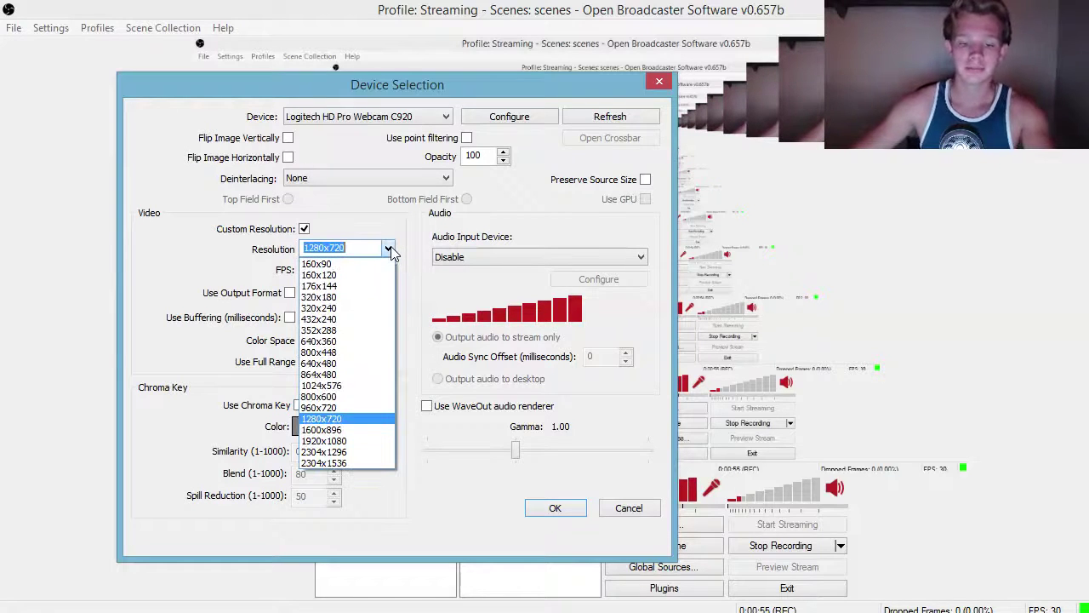
click(338, 342)
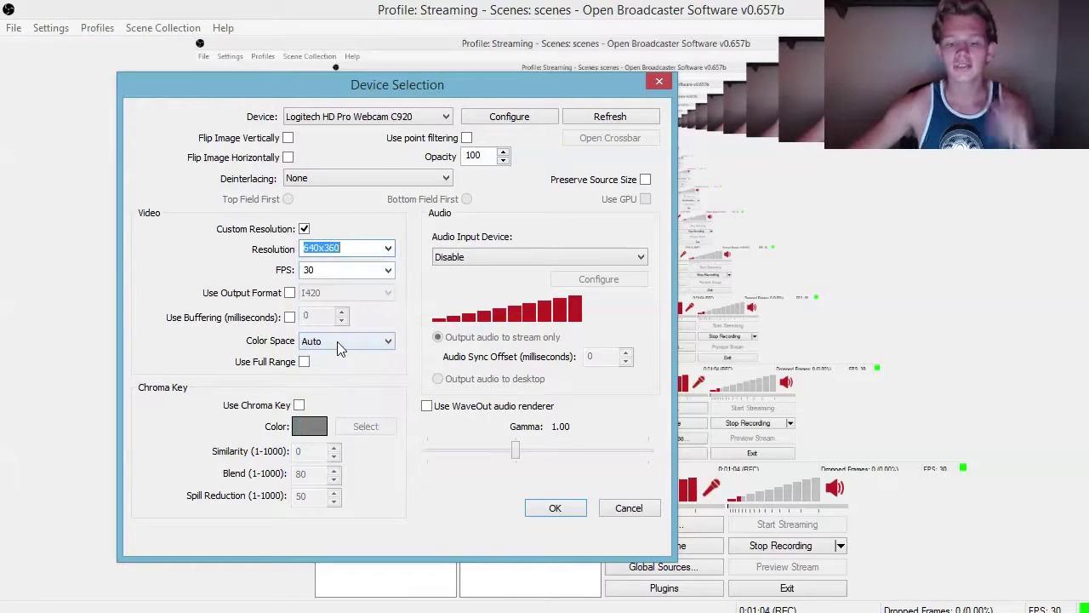
click(552, 508)
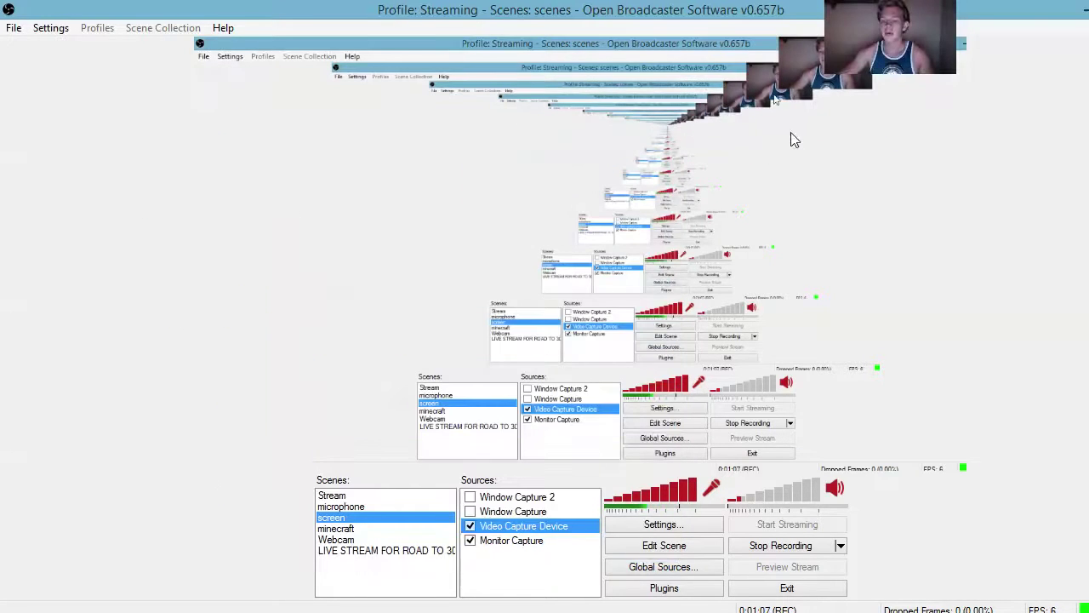
In Edit Scene mode, resize the webcam overlay into a small inset at the top-right corner
click(665, 549)
drag(786, 82, 603, 274)
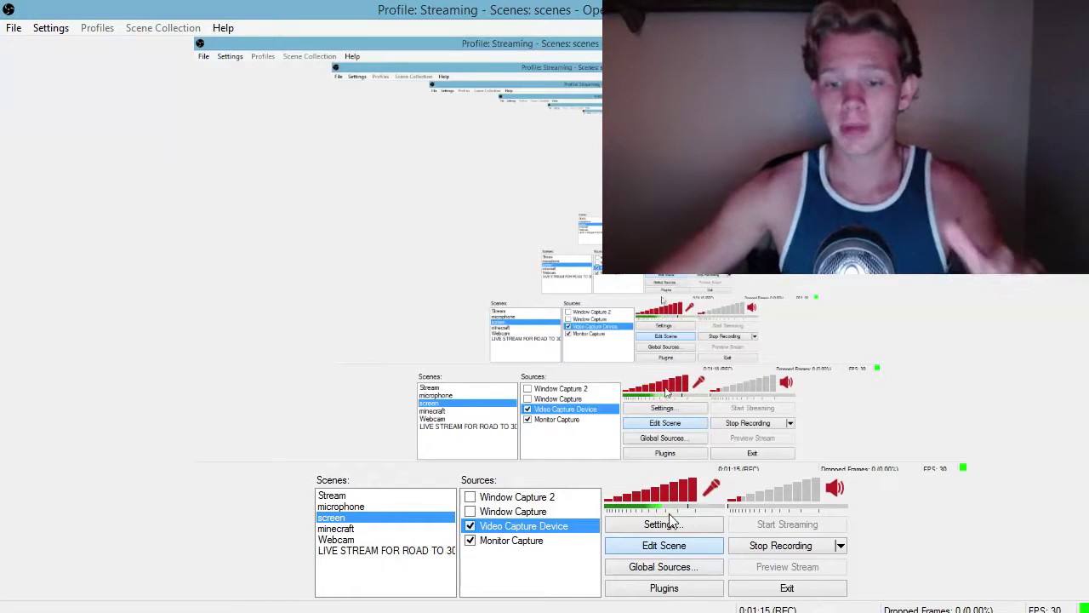
click(675, 549)
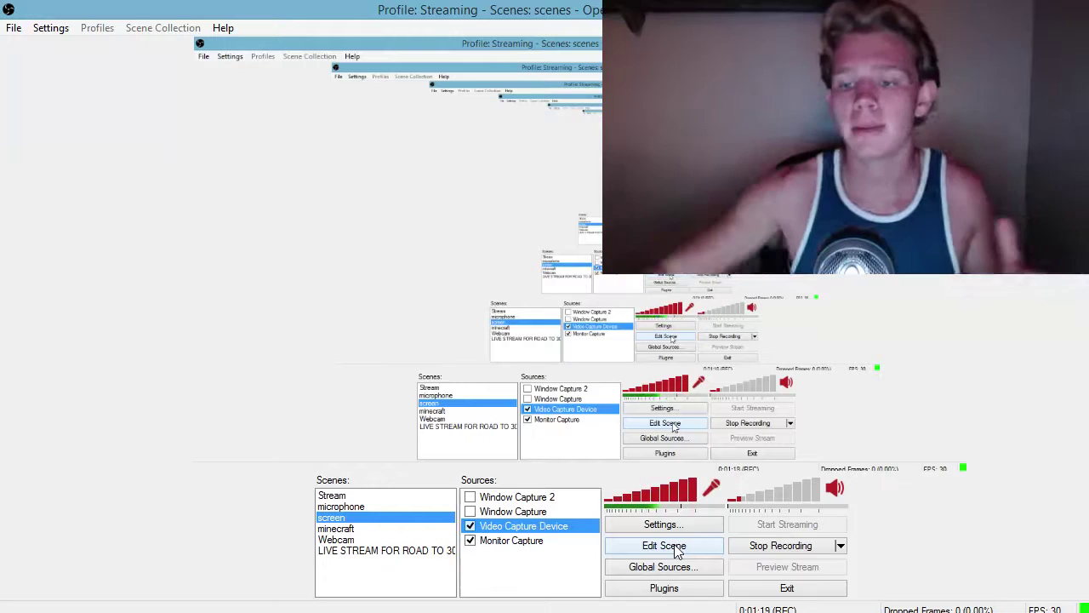
click(676, 548)
drag(603, 273, 824, 138)
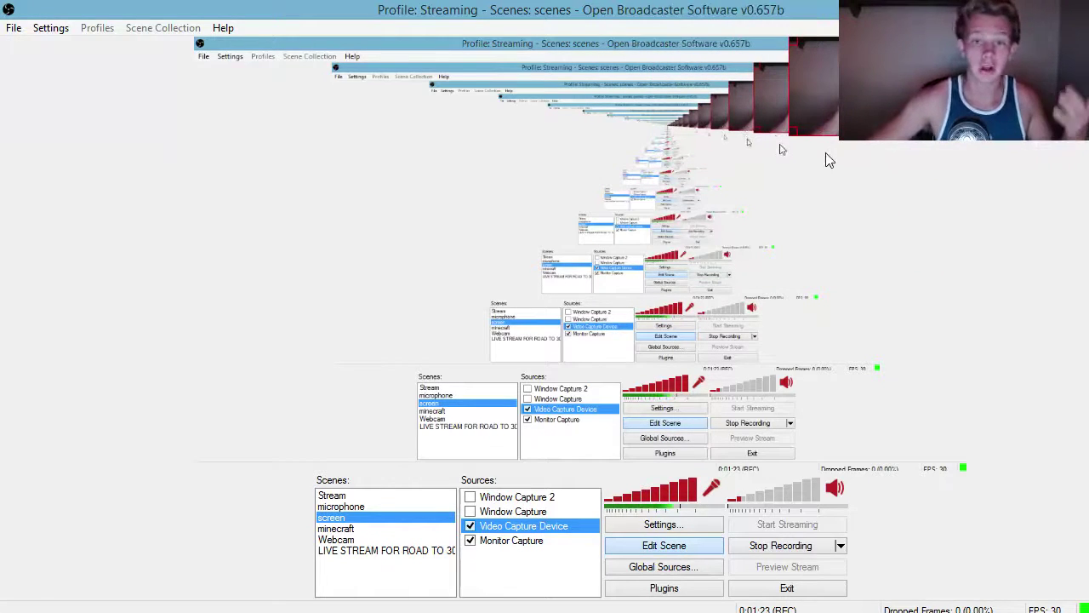
click(667, 545)
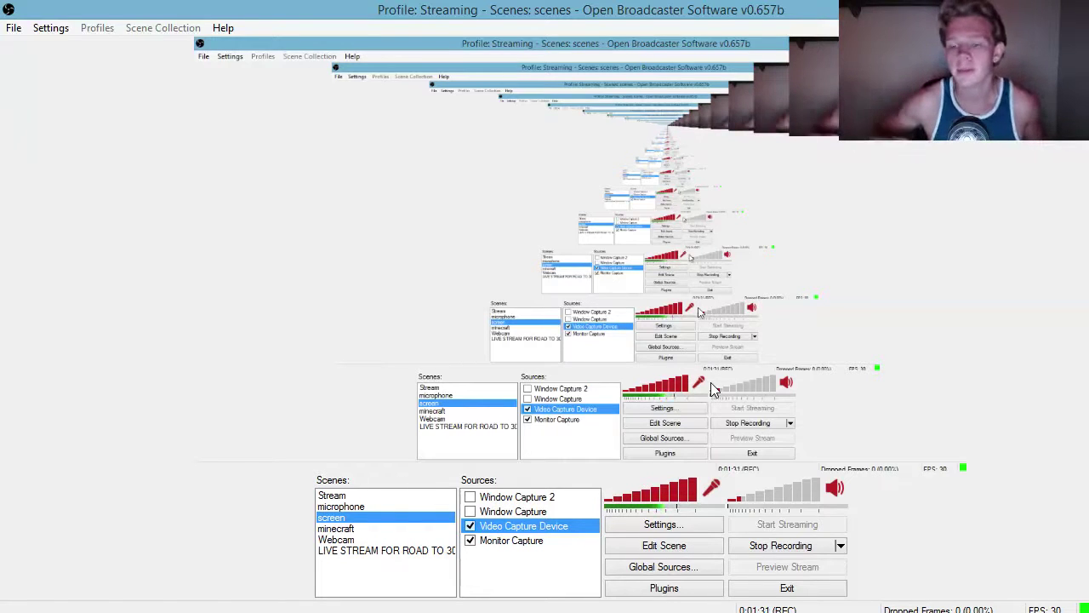
Set the Video Capture Device resolution to 160x120 in its properties and confirm
right_click(545, 526)
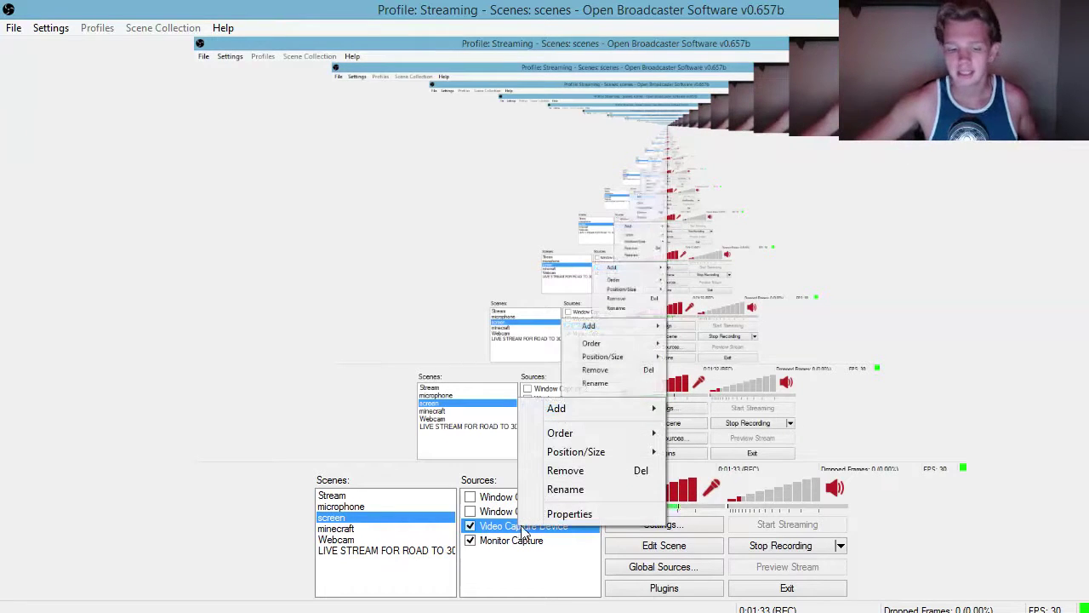
click(569, 514)
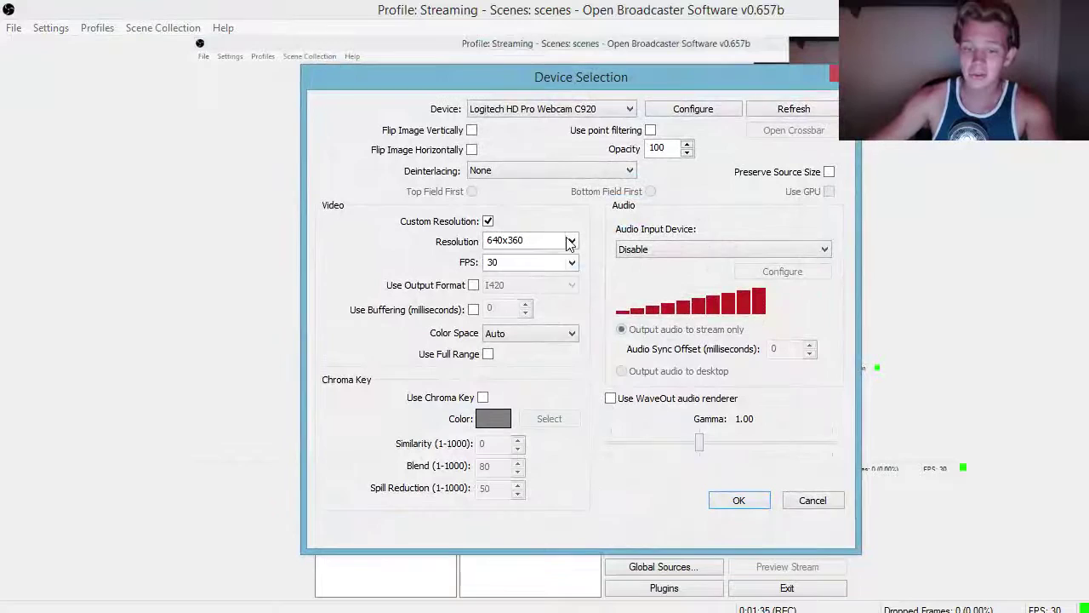
click(571, 242)
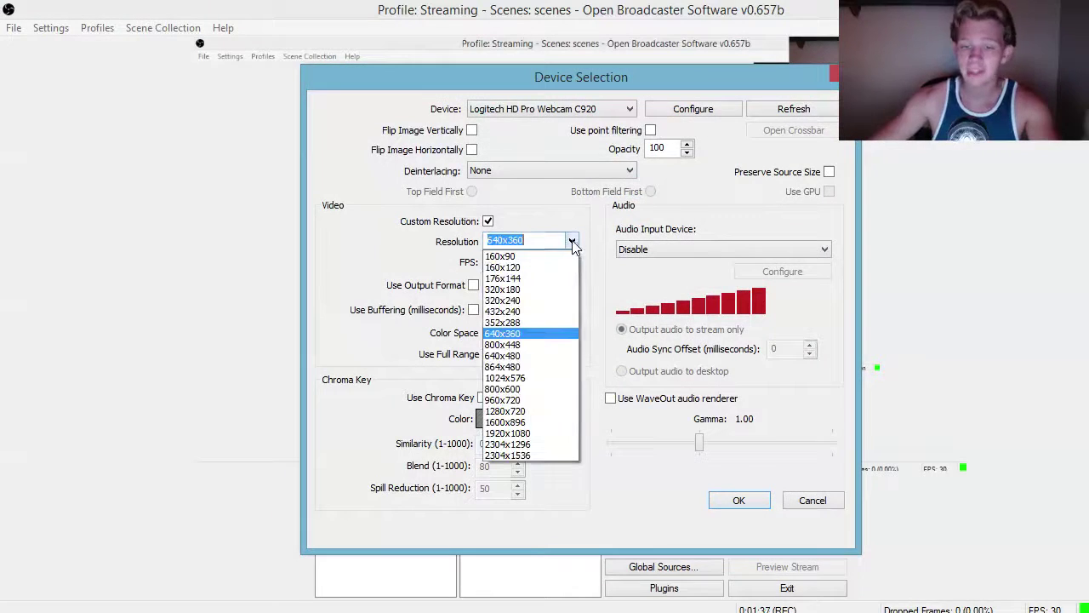
click(537, 269)
click(729, 505)
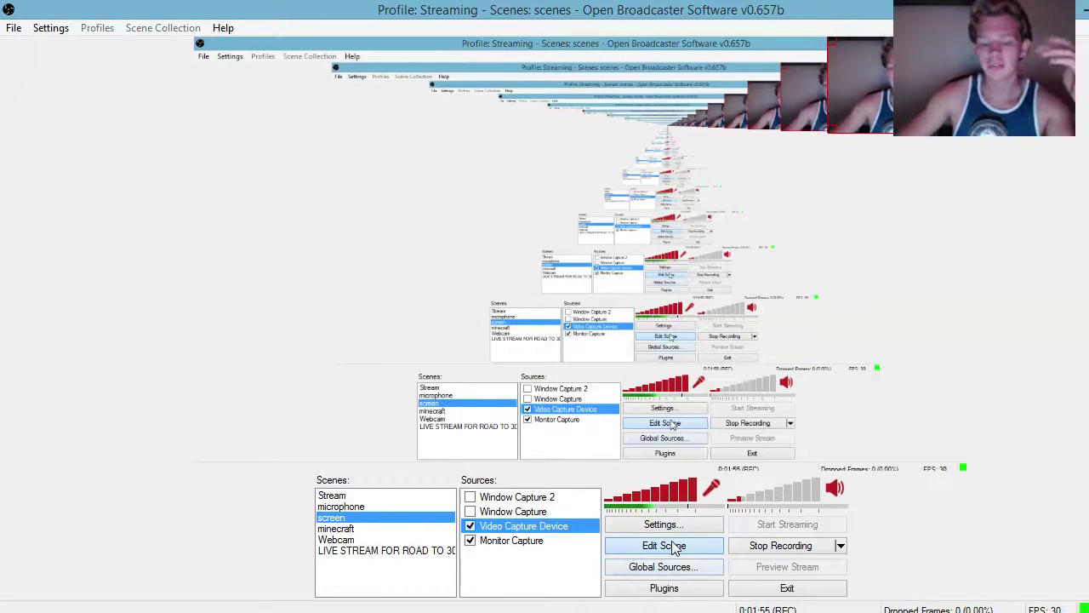
Set the Video Capture Device resolution back to 640x360 in its properties and confirm
right_click(549, 524)
click(596, 511)
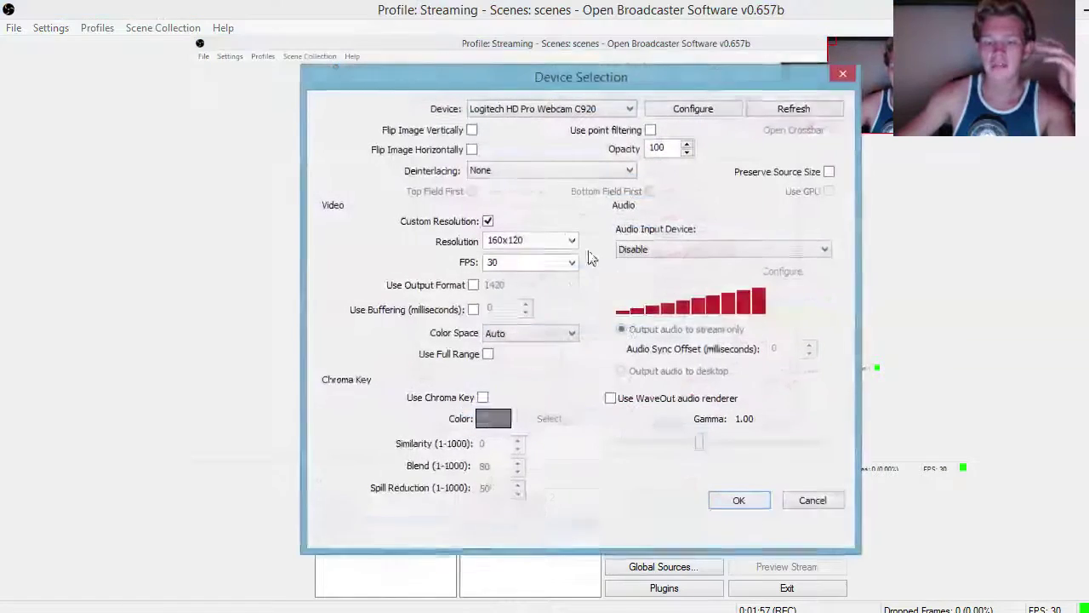
click(571, 241)
click(538, 327)
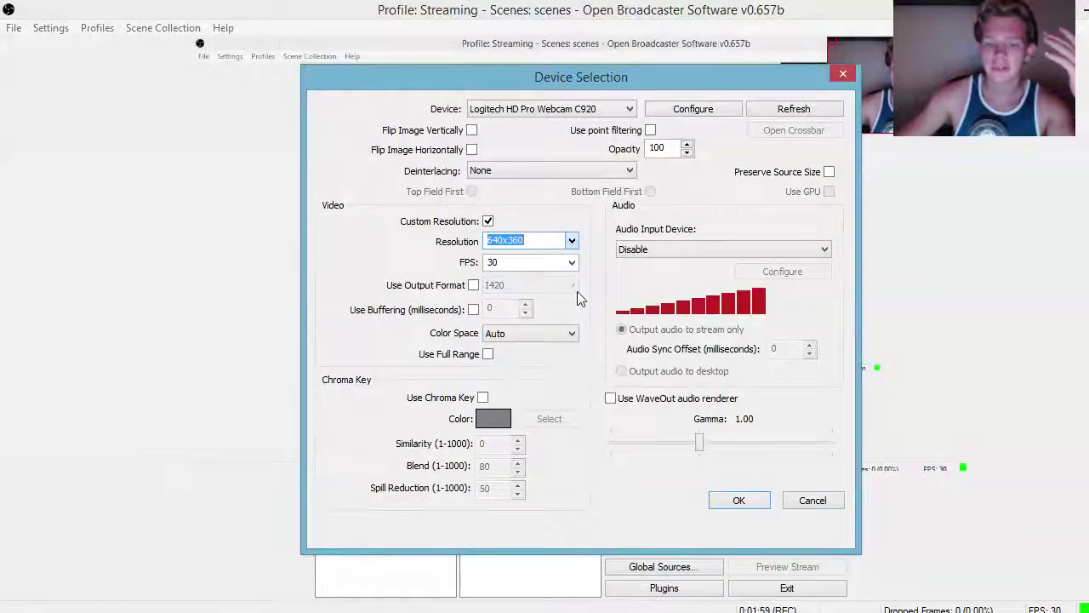
click(739, 501)
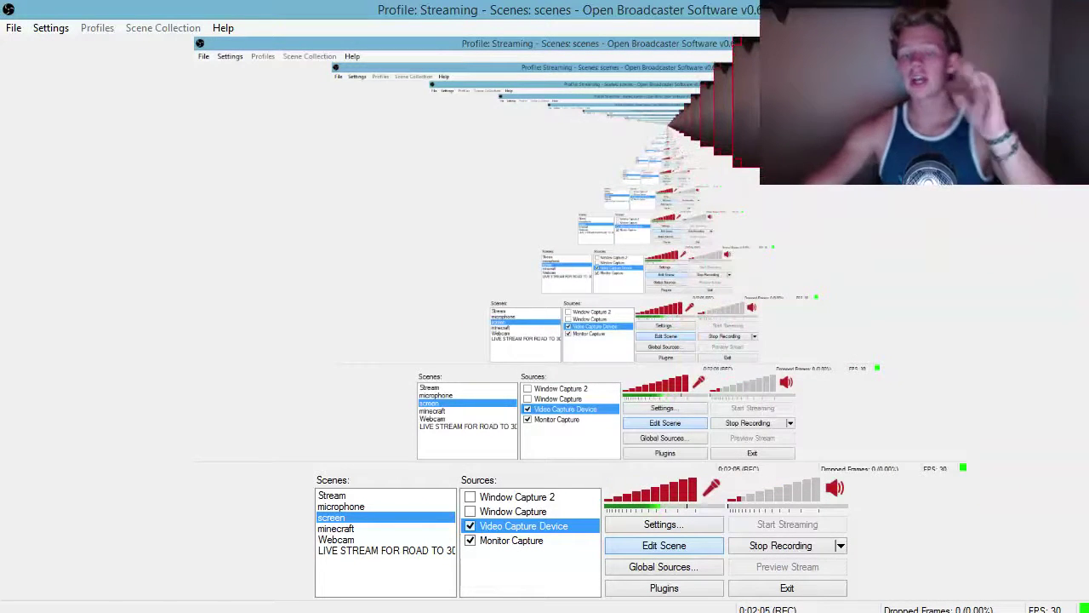
Shrink the webcam overlay, then verify the Video Capture Device keeps 30 FPS at 640x360
click(683, 549)
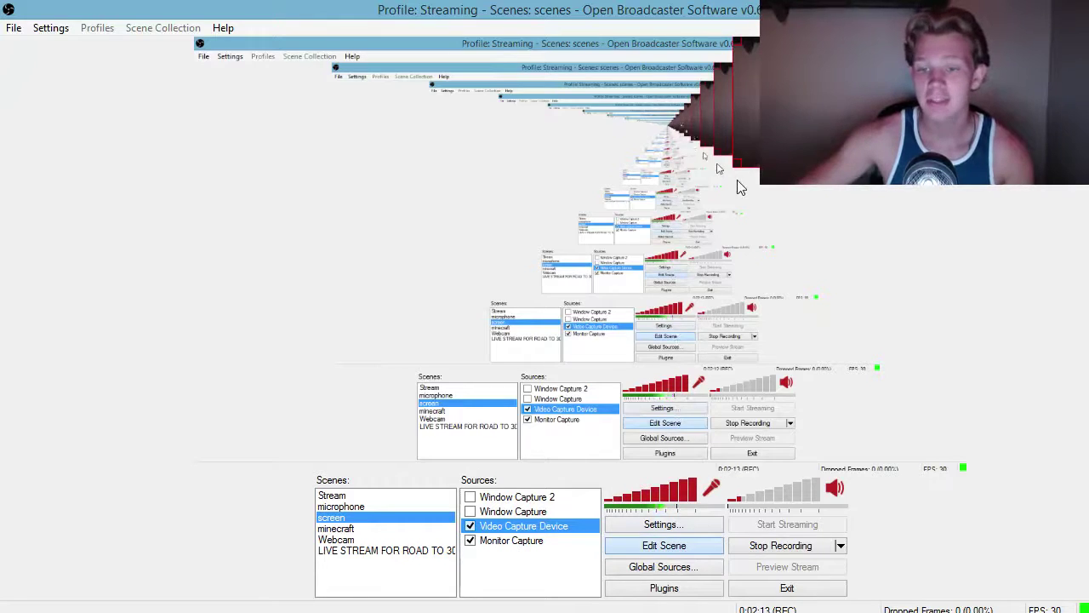
drag(732, 170, 811, 125)
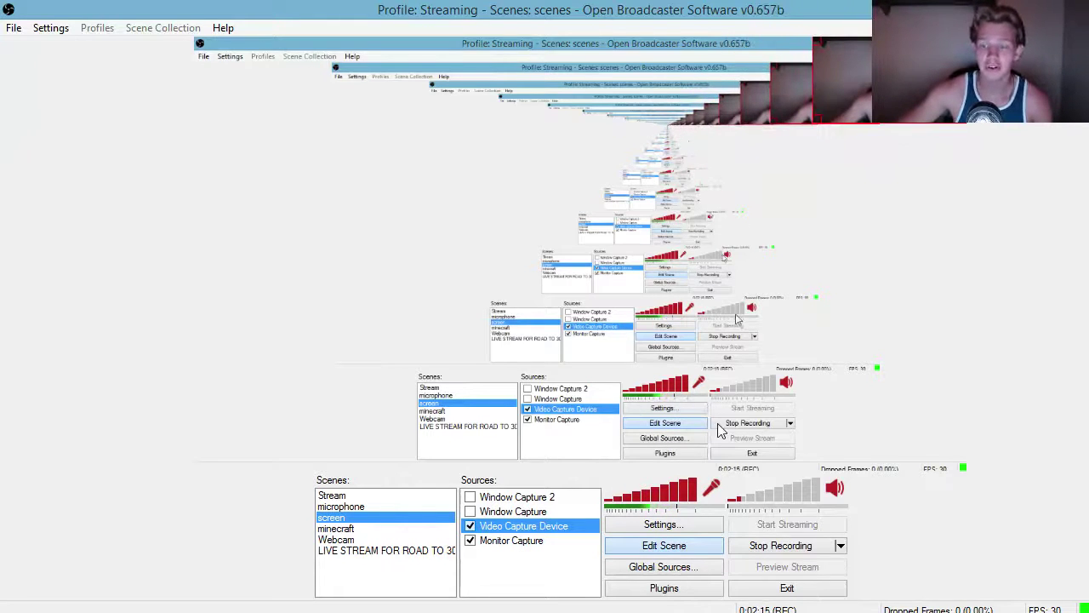
right_click(515, 530)
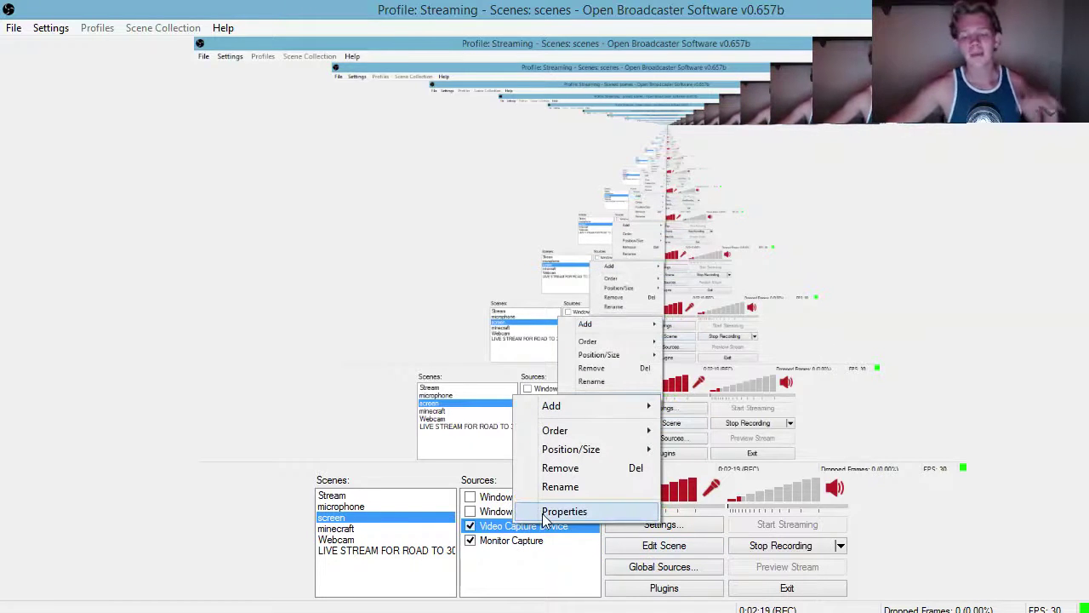
click(545, 513)
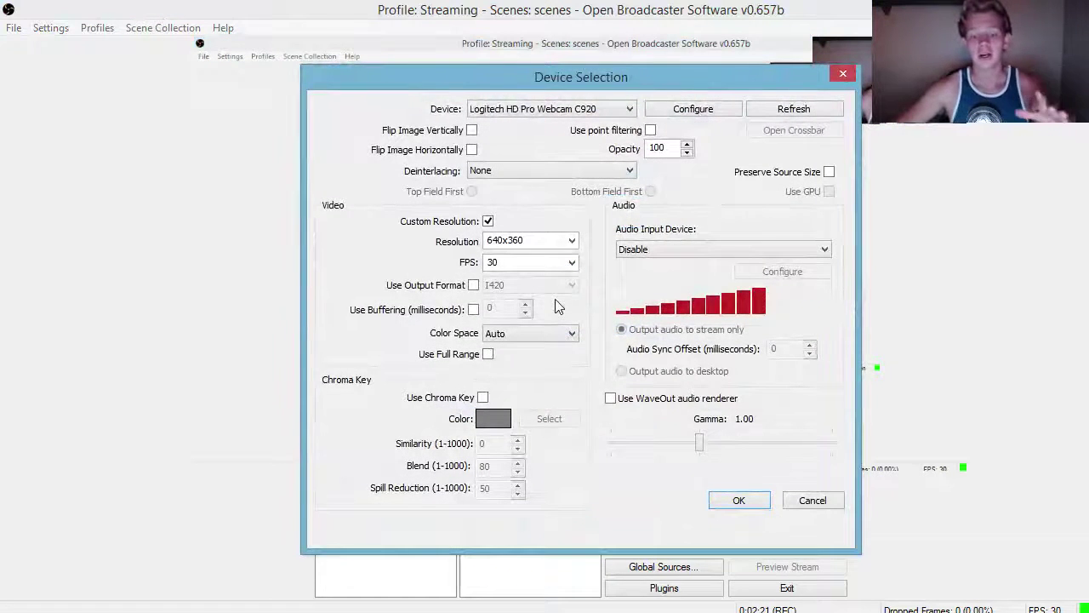
click(572, 264)
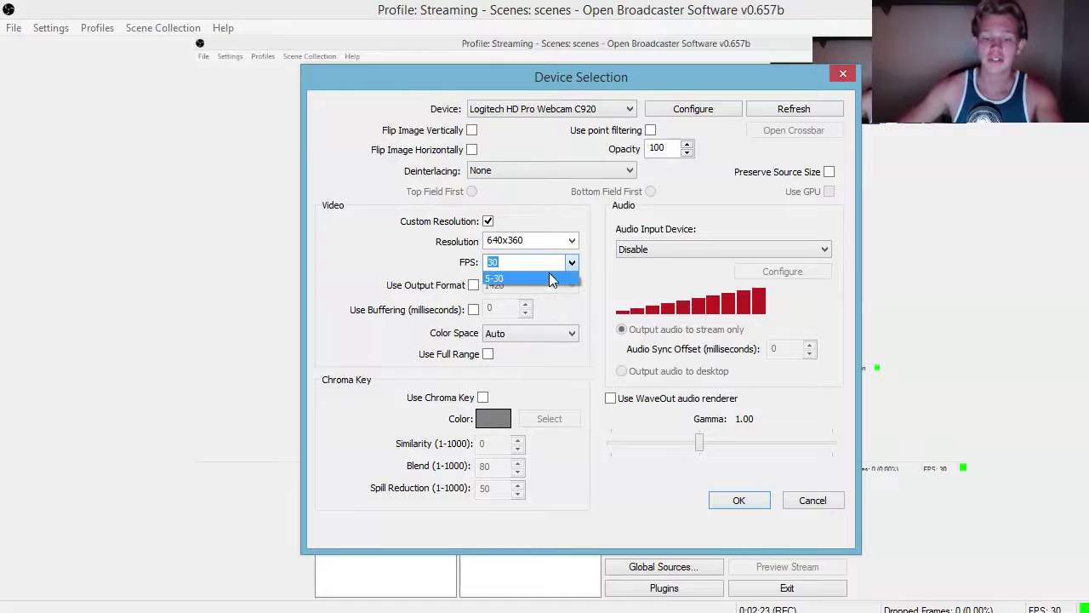
click(573, 264)
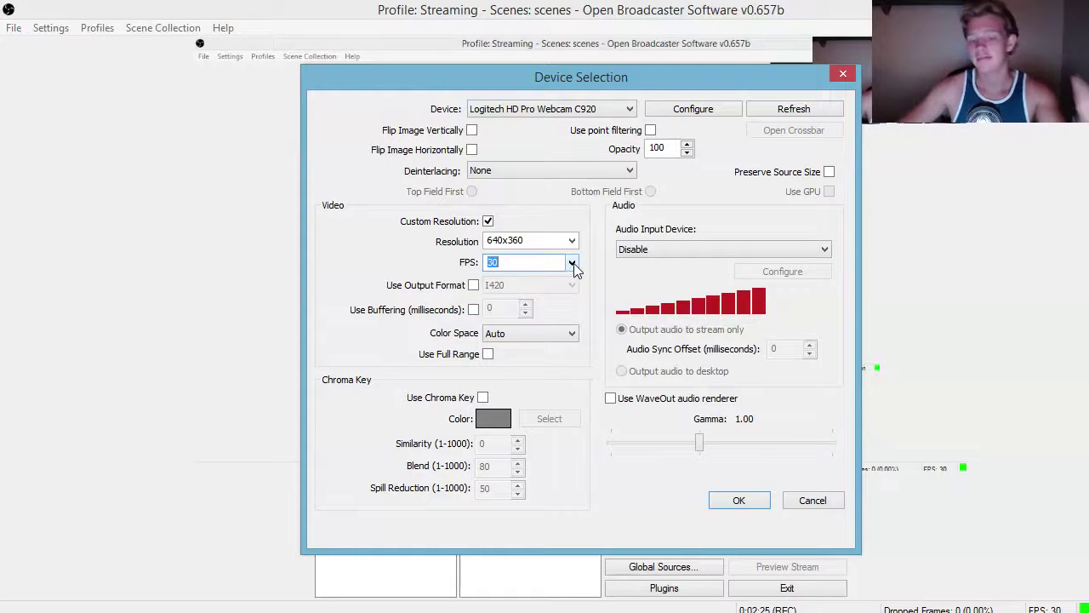
click(733, 500)
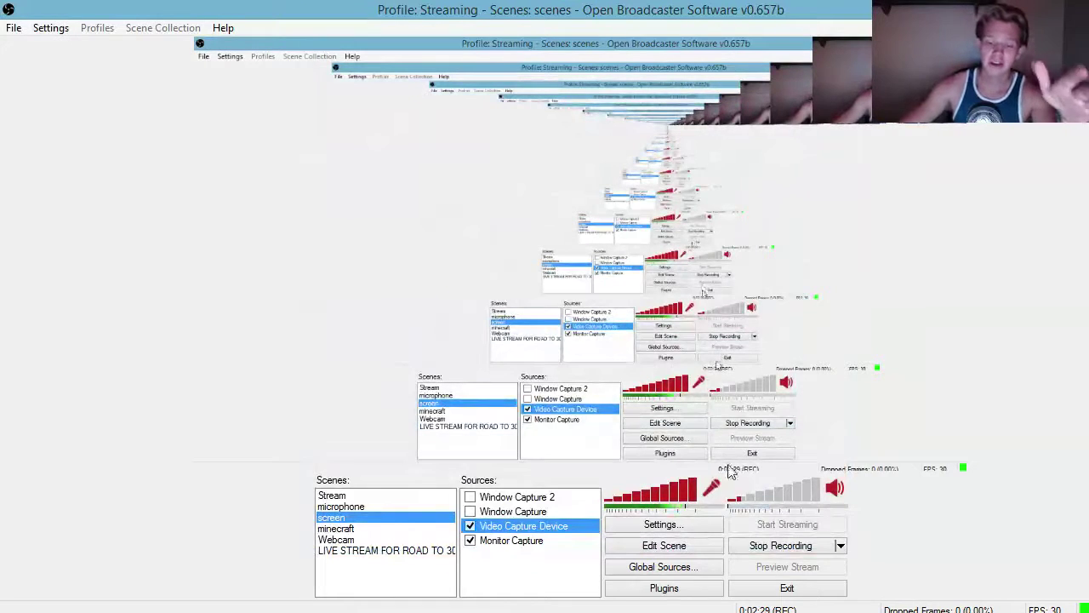
Bring up Settings and go to the Audio page to set the Mic Sync Offset to 100 ms
click(690, 525)
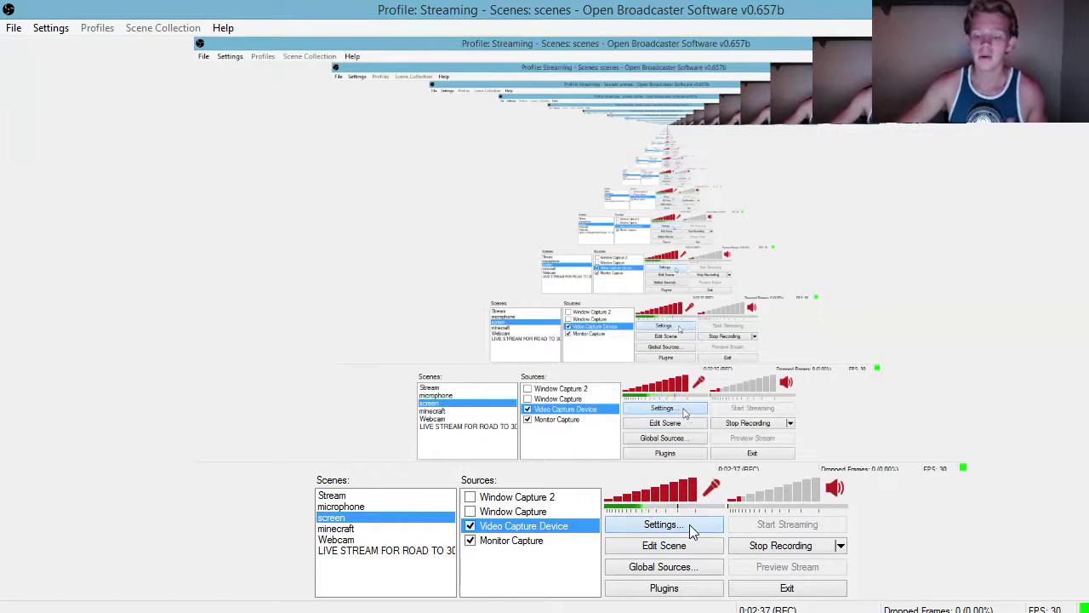
drag(783, 31, 601, 21)
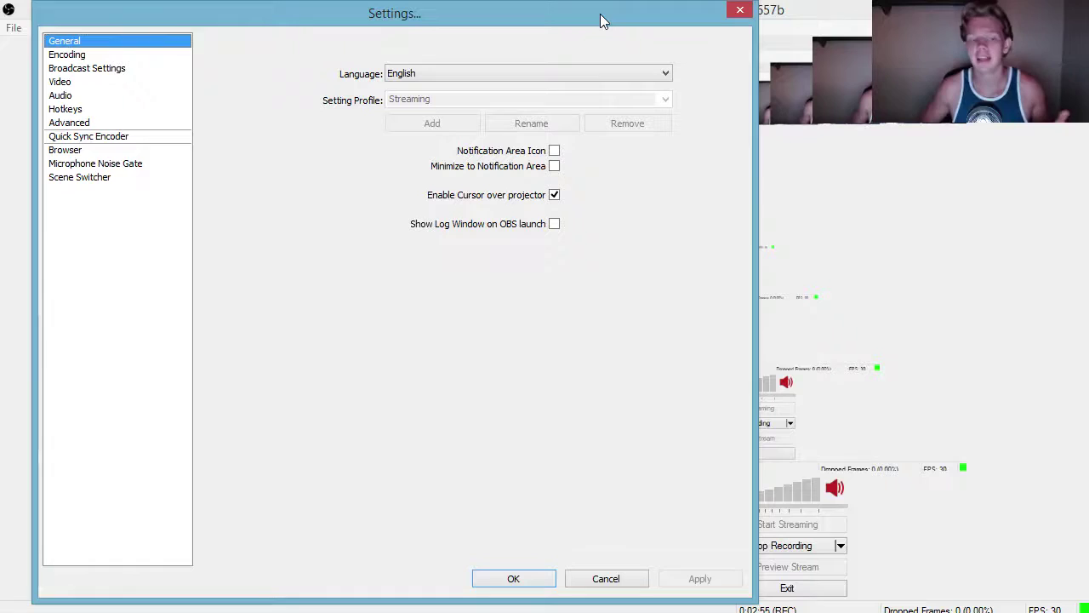
click(62, 95)
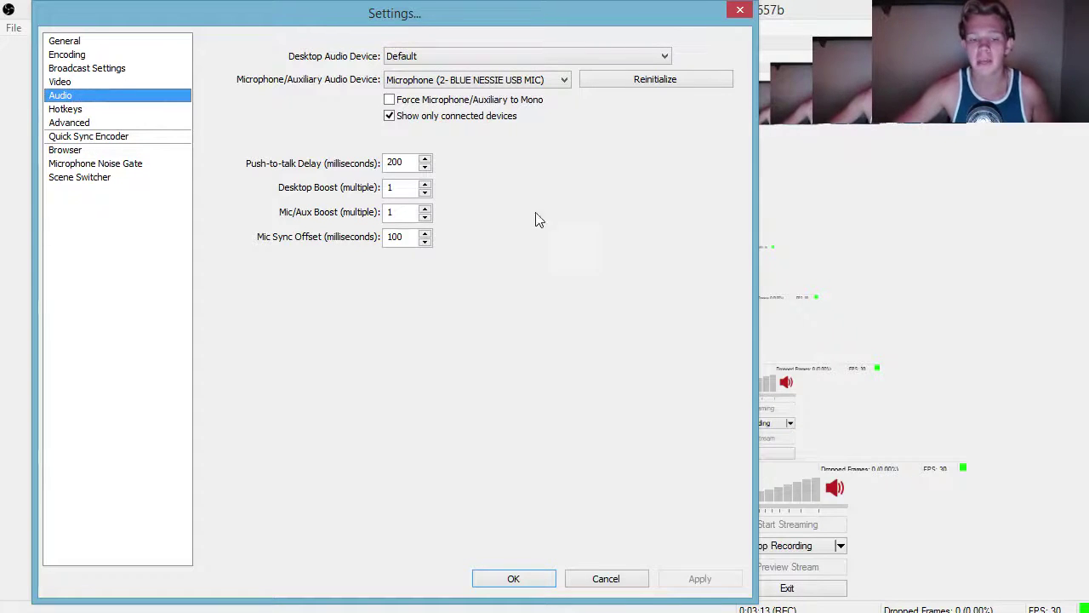
Apply the 100 ms mic sync offset and close Settings
click(514, 578)
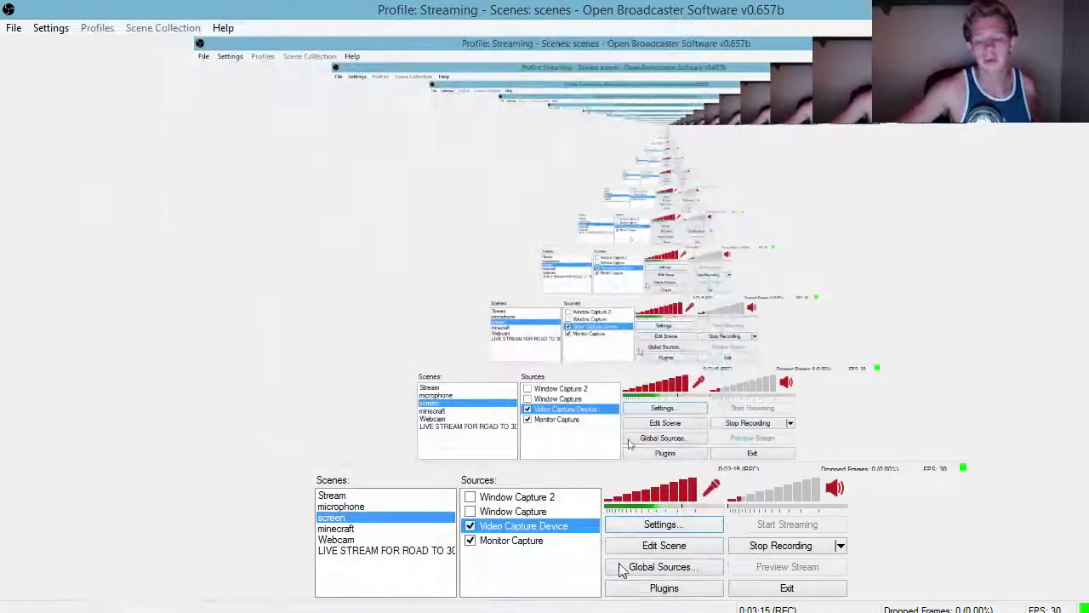
Drag the webcam overlay's corner outward so it fills most of the scene
drag(815, 117, 175, 504)
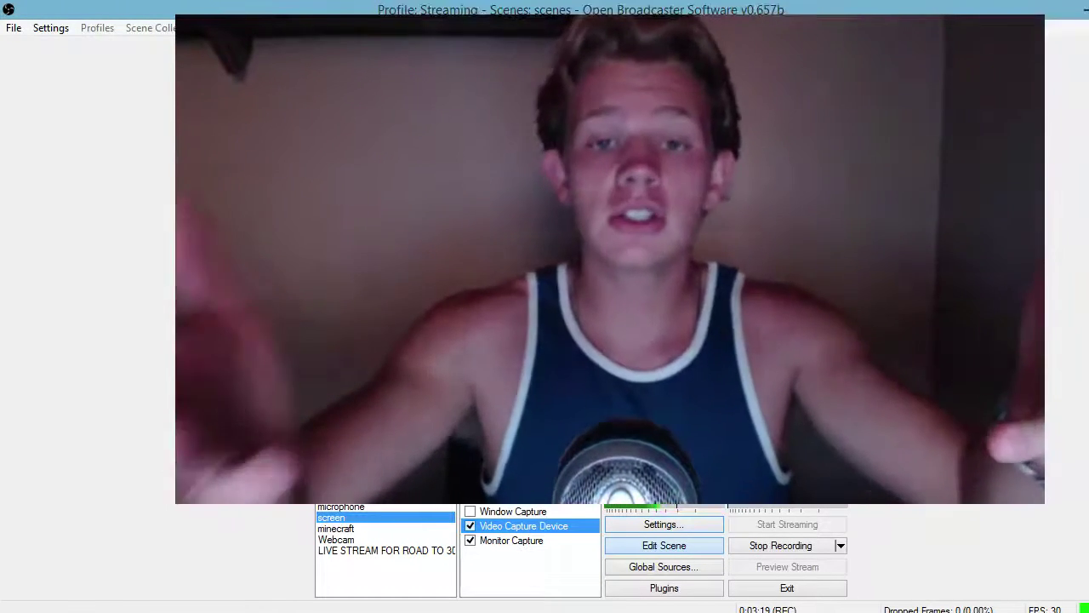